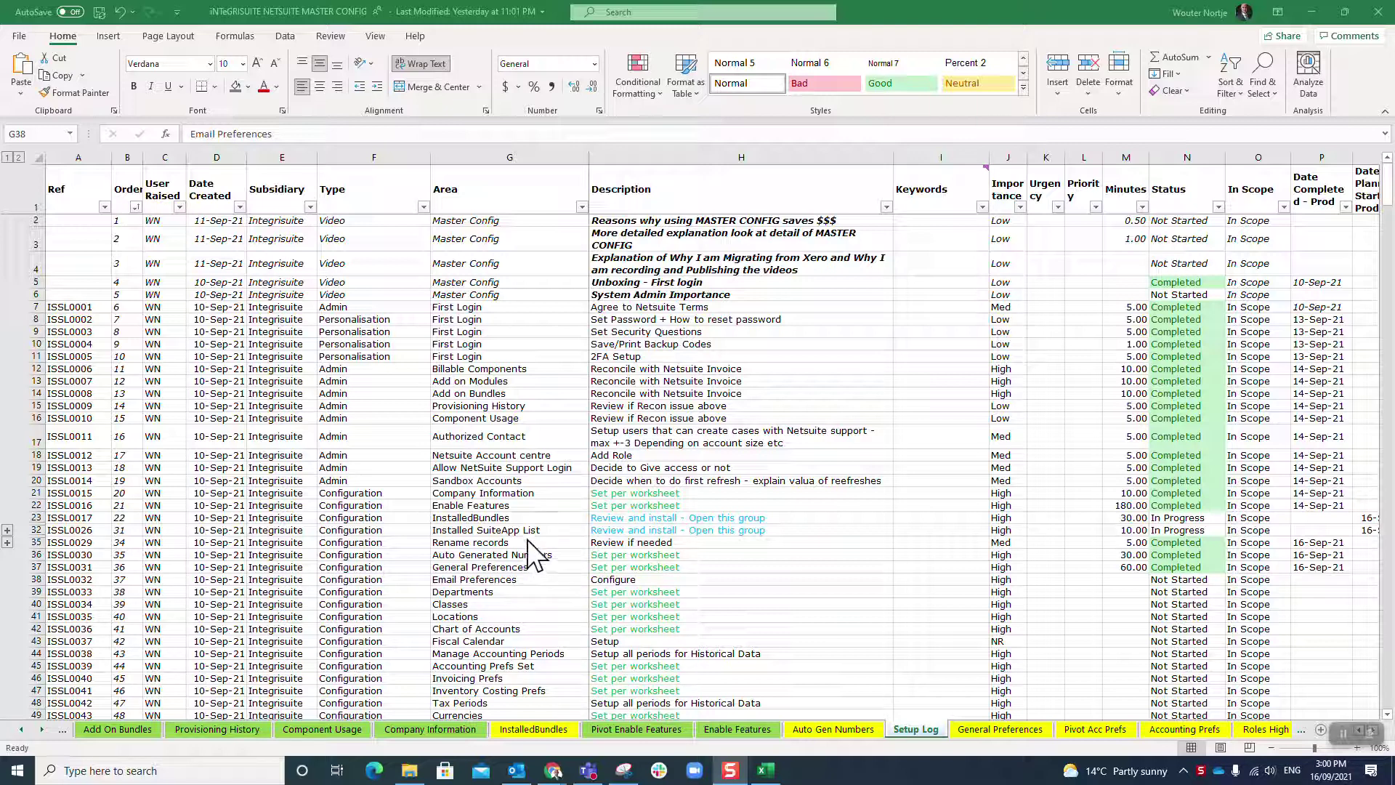
Step: Select the Email Preferences task (G38) in the Setup Log and switch to NetSuite's Setup Manager
{"action": "left_click", "coordinate": [514, 579]}
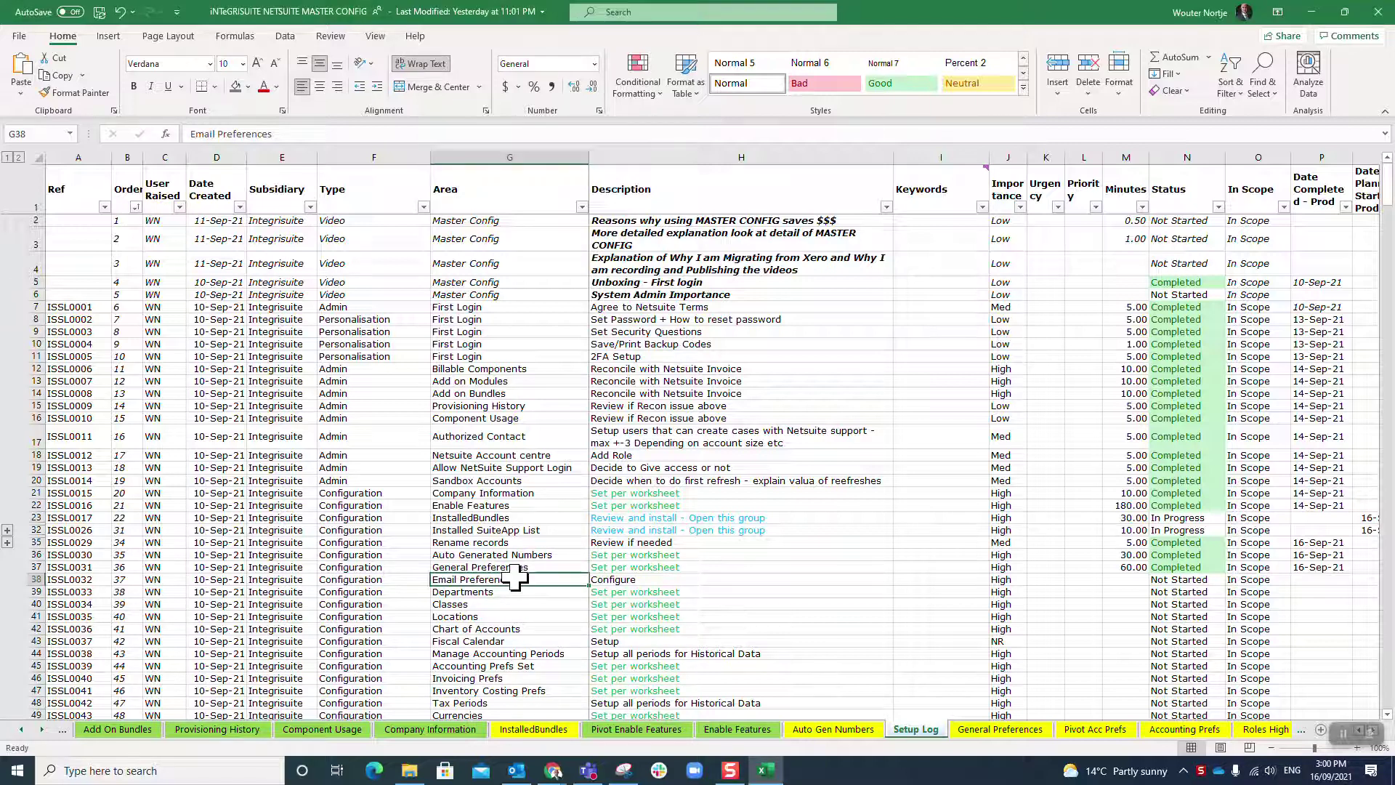
{"action": "key", "text": "alt+Tab"}
{"action": "key", "text": "alt+Tab"}
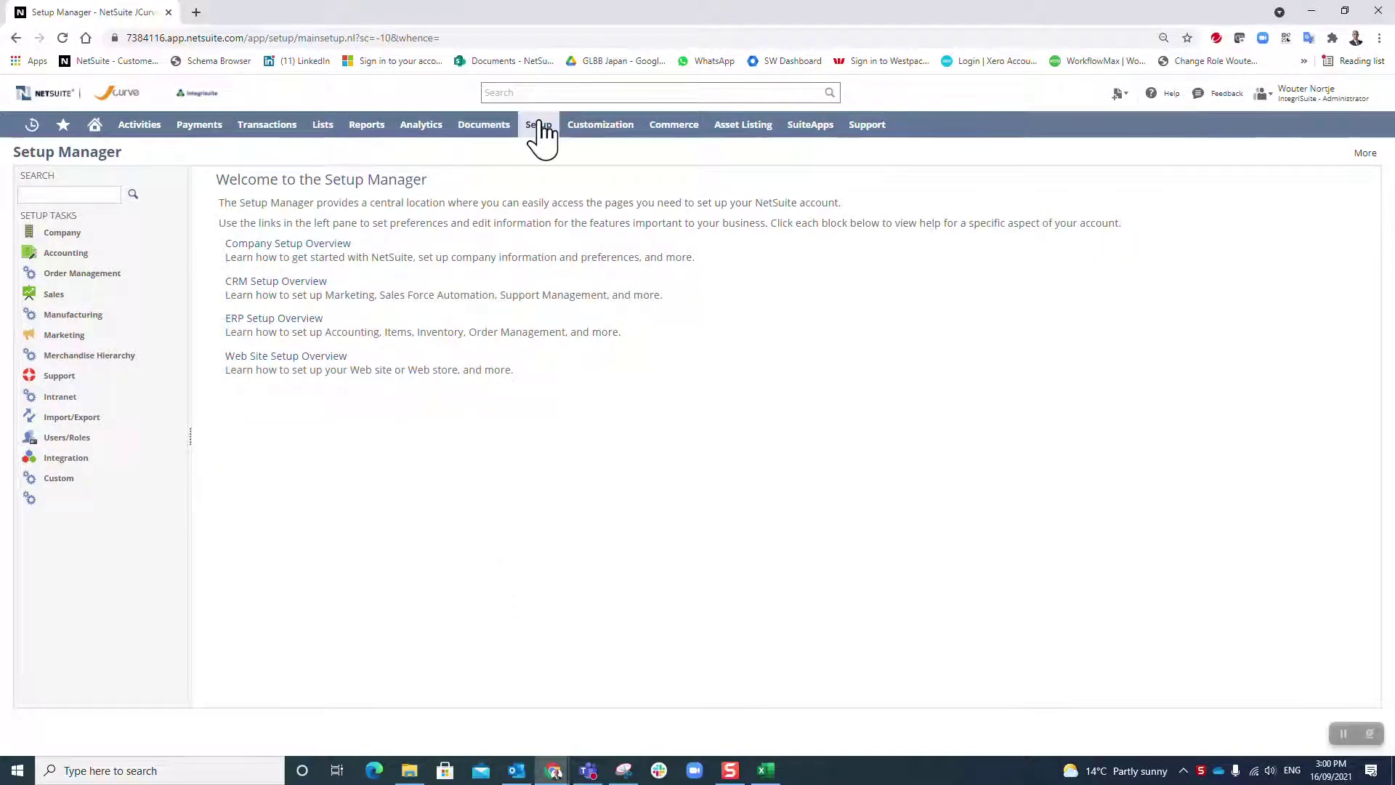
Step: Go to Setup > Company > Email Preferences in NetSuite
{"action": "mouse_move", "coordinate": [539, 128]}
{"action": "mouse_move", "coordinate": [545, 177]}
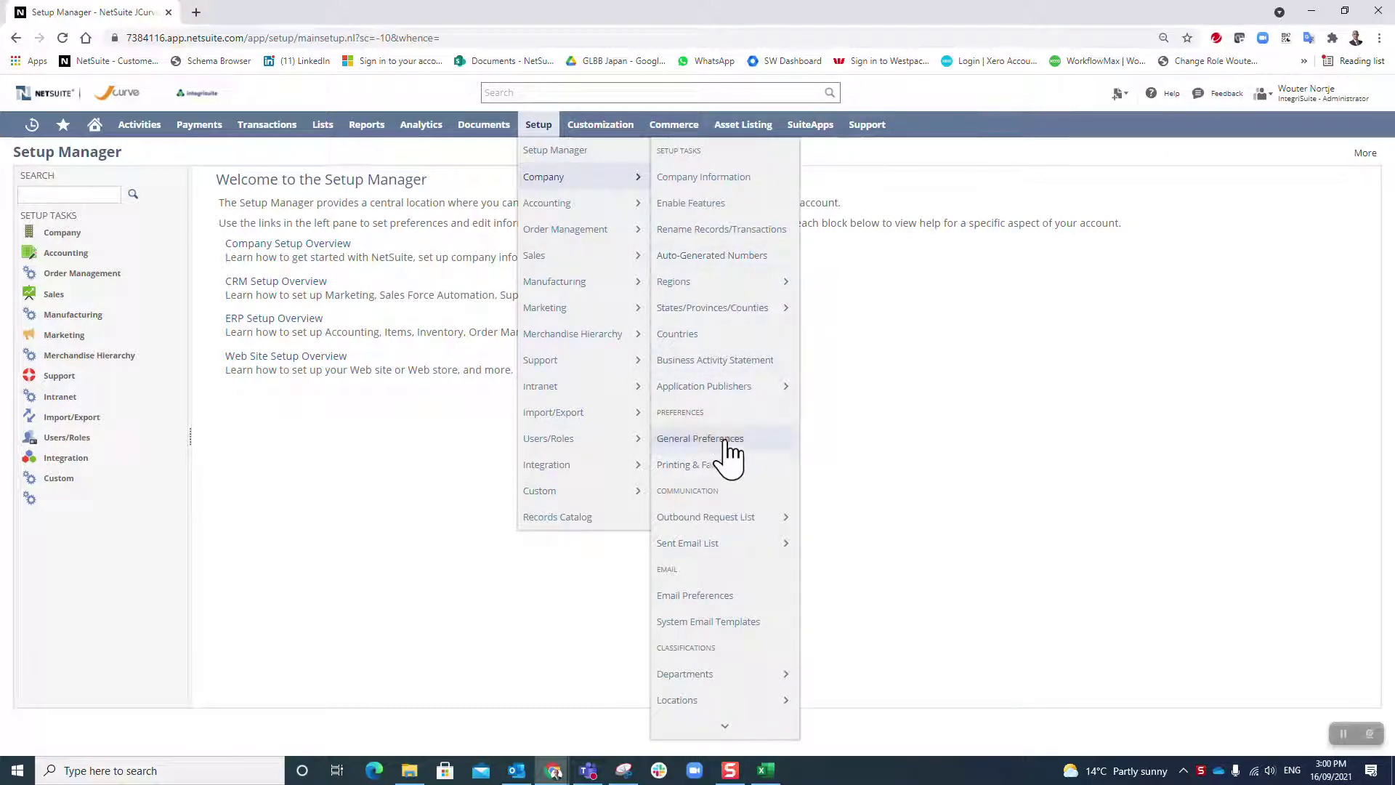
{"action": "left_click", "coordinate": [702, 597]}
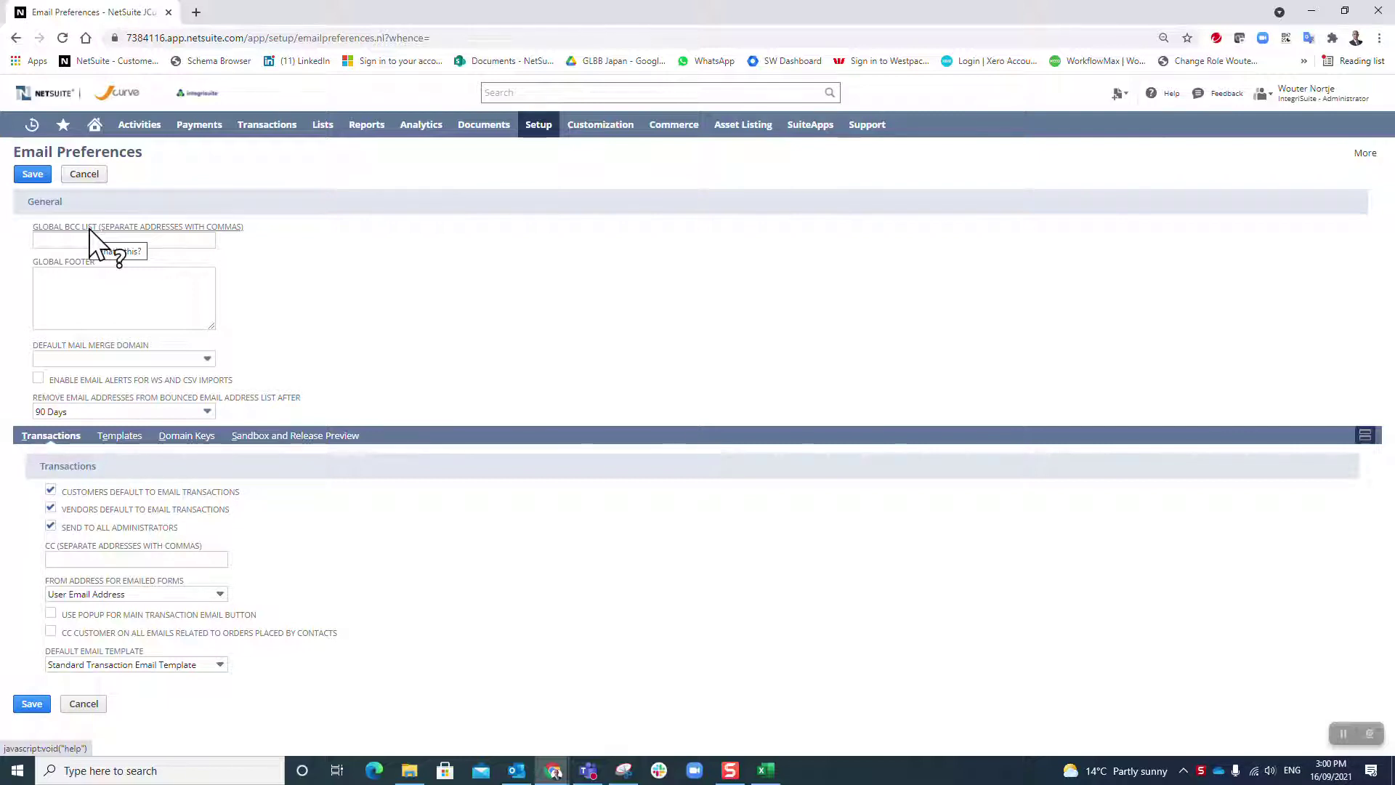
Step: Read the Global BCC List field help in a repositioned, enlarged popup, then close it
{"action": "left_click", "coordinate": [106, 227]}
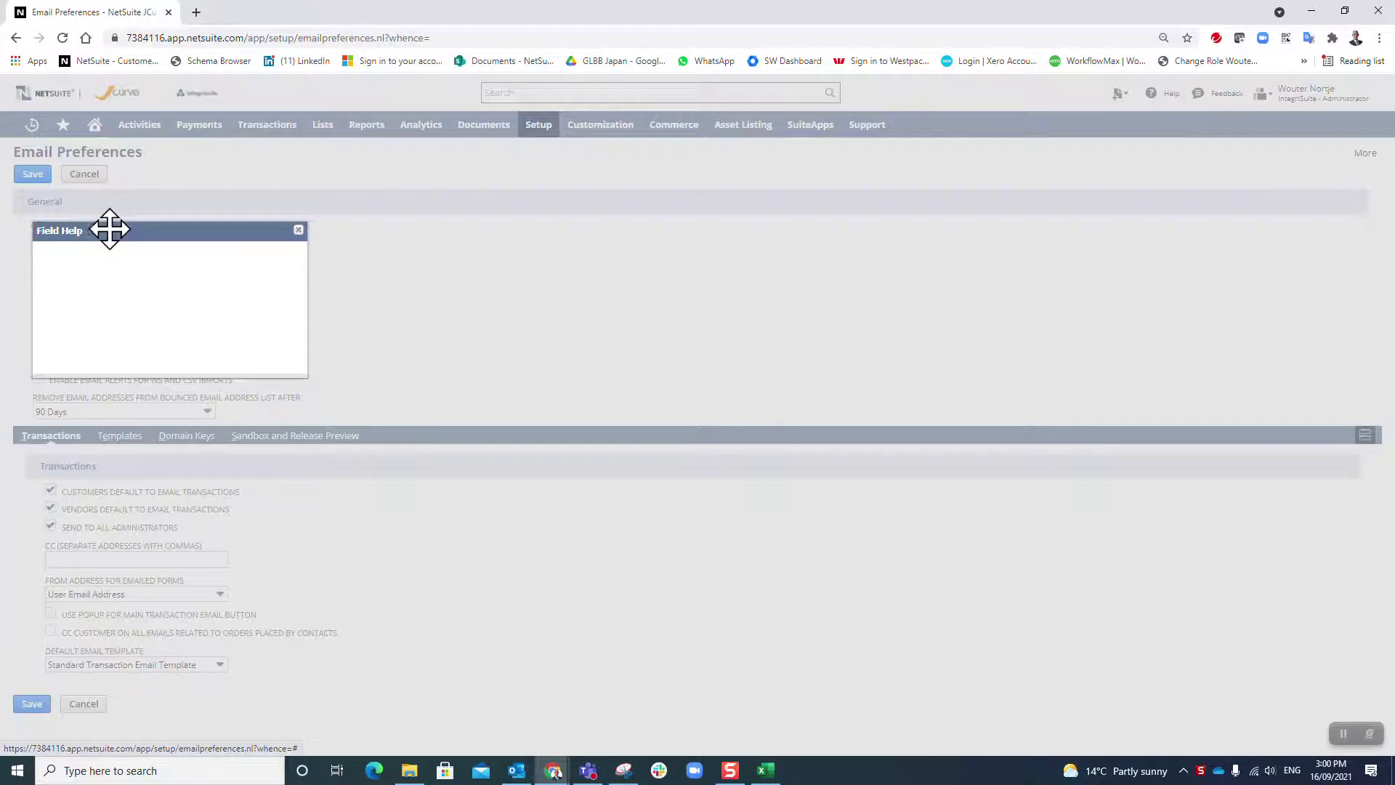
{"action": "left_click_drag", "start_coordinate": [109, 228], "coordinate": [360, 200]}
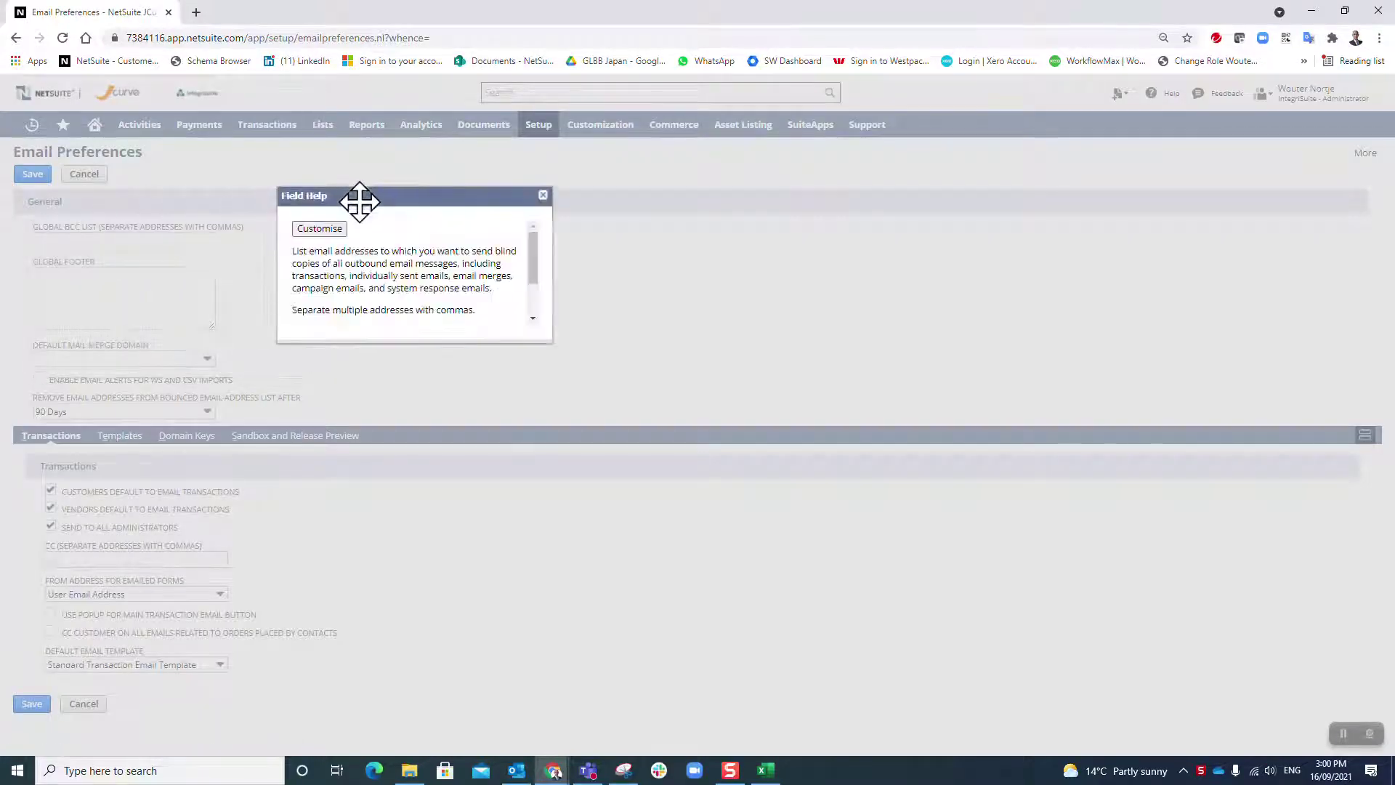
{"action": "left_click_drag", "start_coordinate": [366, 344], "coordinate": [343, 456]}
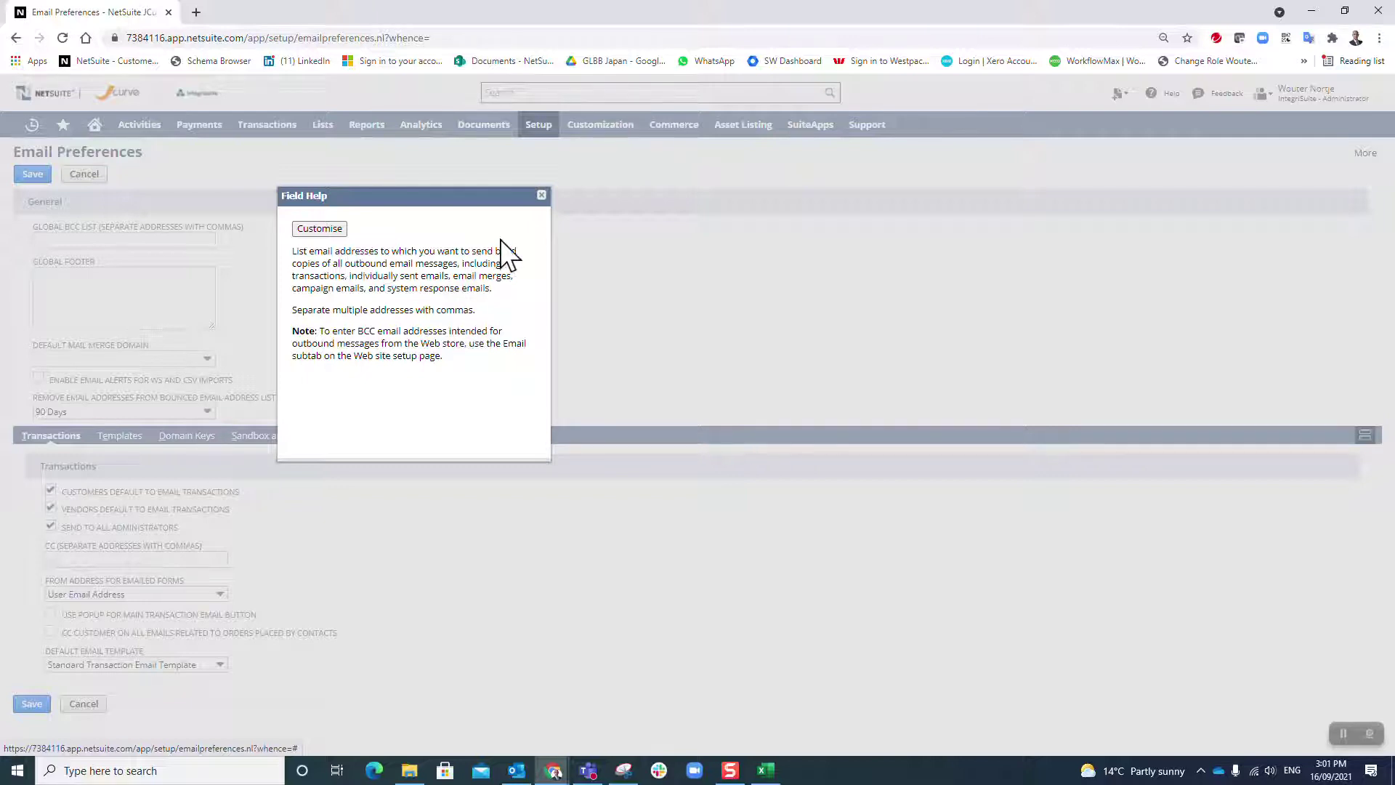
{"action": "left_click", "coordinate": [542, 196]}
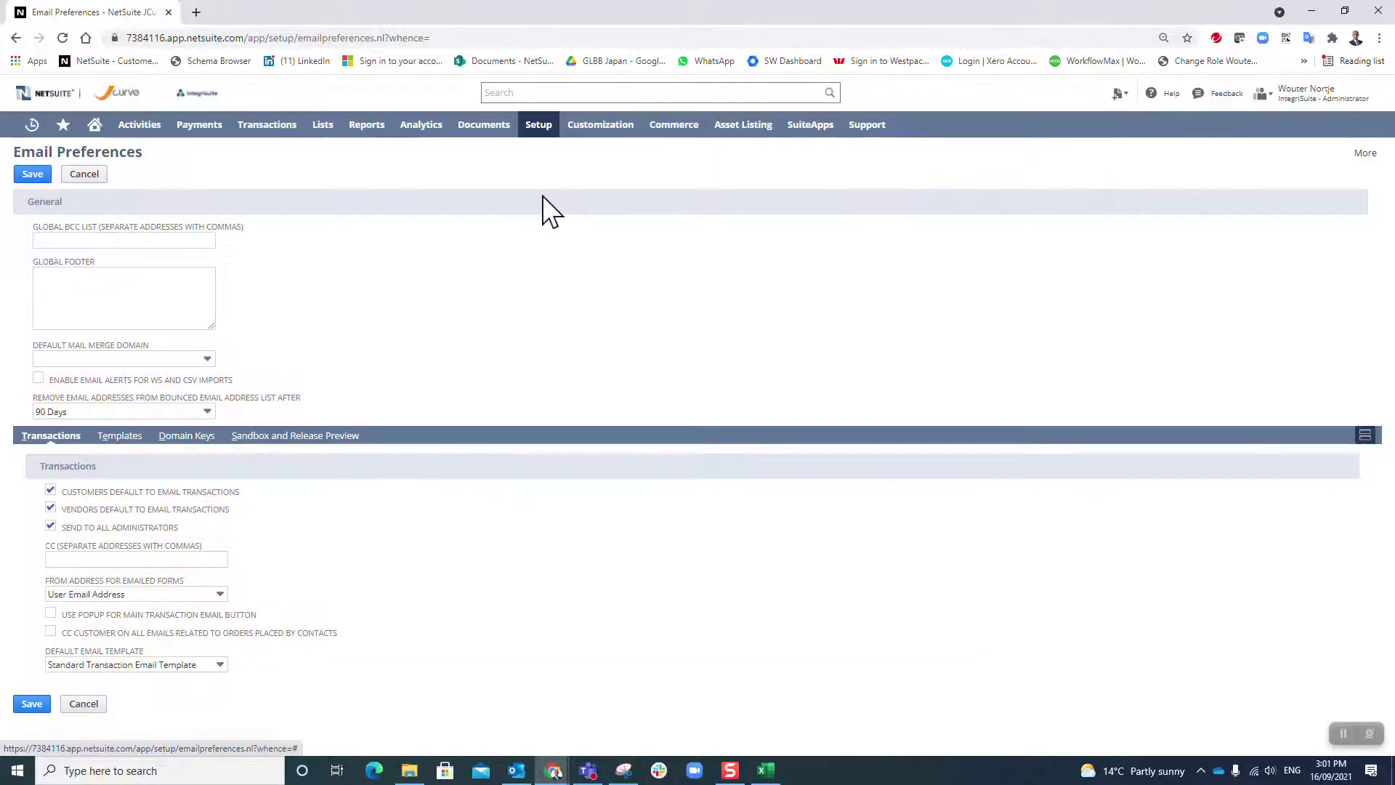
Step: Show the Global Footer field help, moved and enlarged for reading
{"action": "left_click", "coordinate": [64, 262]}
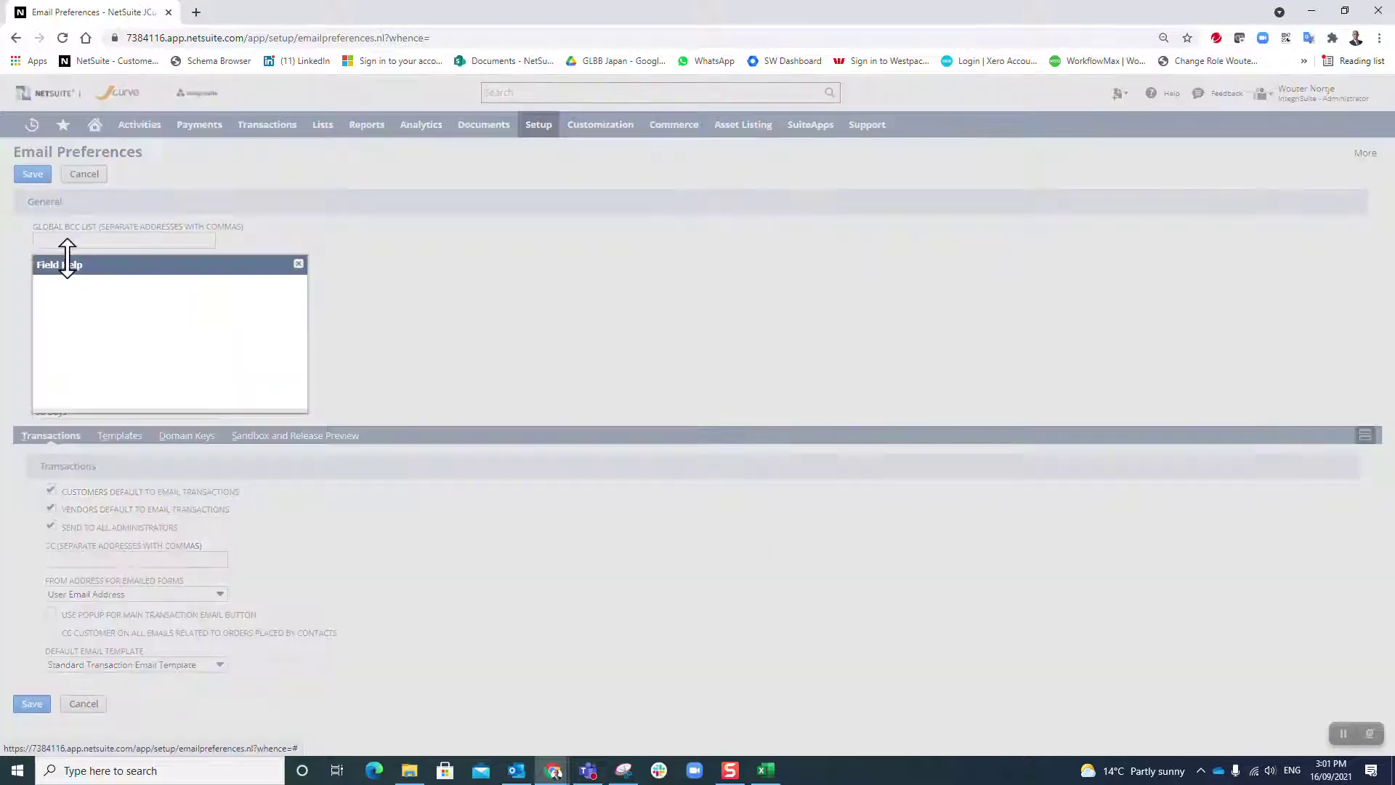
{"action": "left_click_drag", "start_coordinate": [130, 263], "coordinate": [422, 169]}
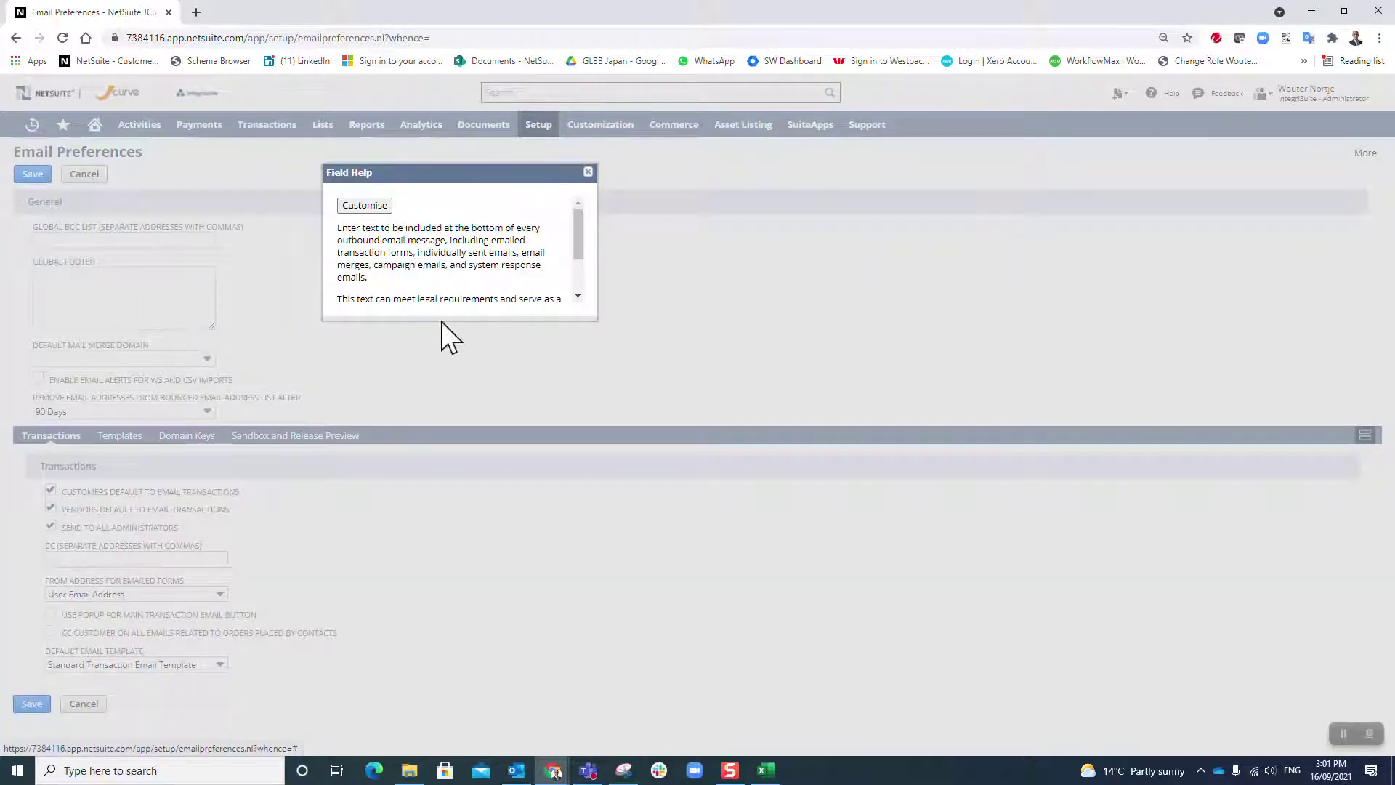
{"action": "left_click_drag", "start_coordinate": [441, 321], "coordinate": [440, 471]}
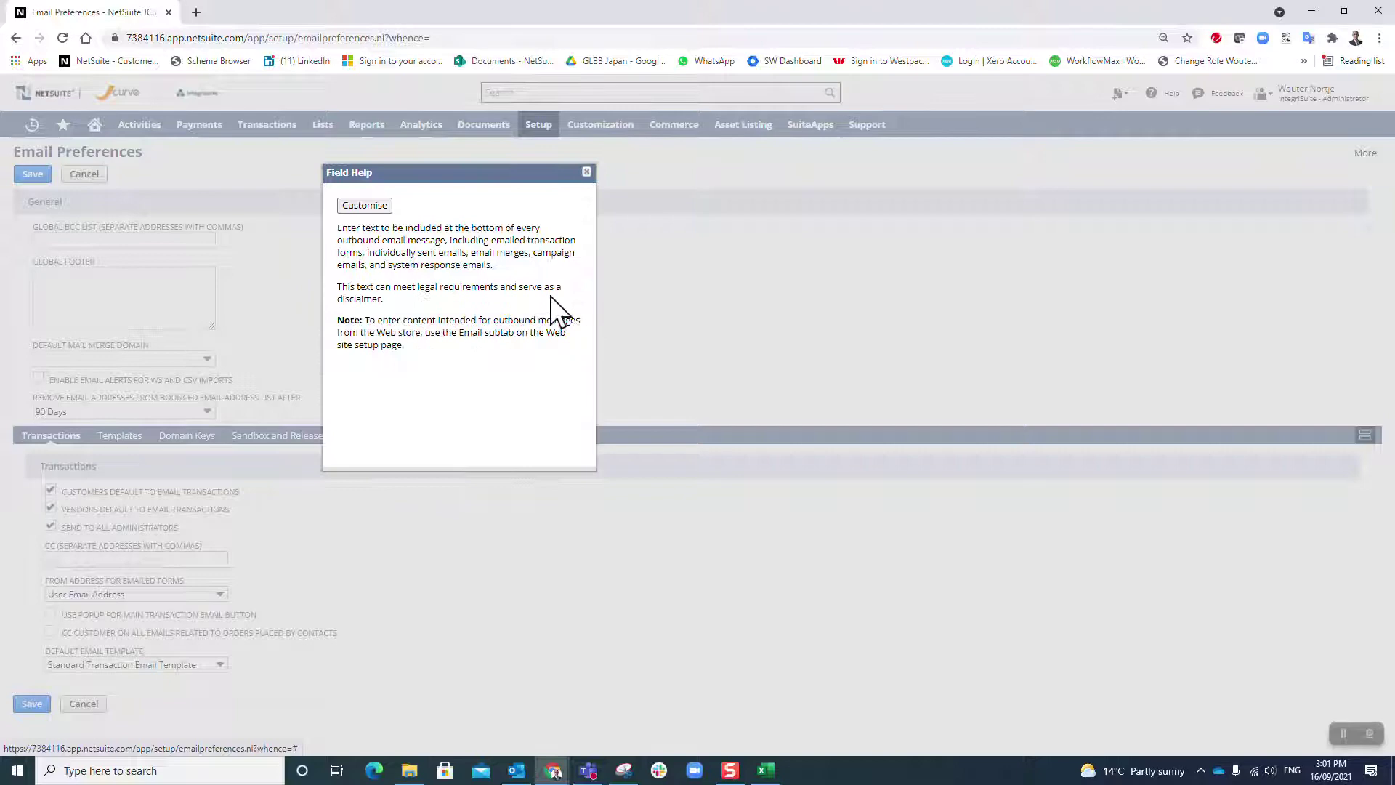
Step: In Outlook Mail, select the signature's environment note and confidentiality disclaimer in a new email
{"action": "key", "text": "alt+Tab"}
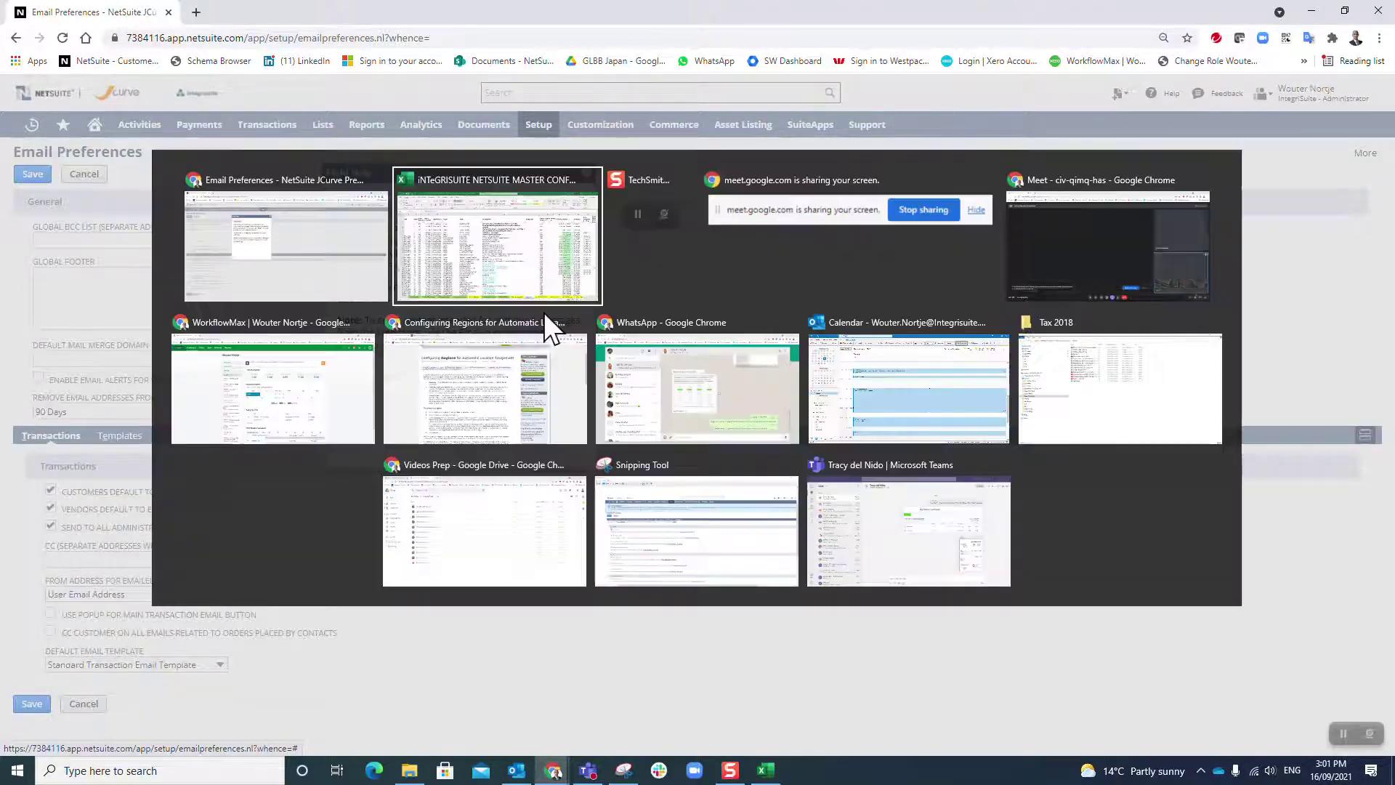
{"action": "key", "text": "alt+Tab"}
{"action": "key", "text": "alt+Tab"}
{"action": "key", "text": "alt+Tab"}
{"action": "key", "text": "alt+Tab"}
{"action": "key", "text": "alt+Tab"}
{"action": "key", "text": "alt+Tab"}
{"action": "key", "text": "alt+Tab"}
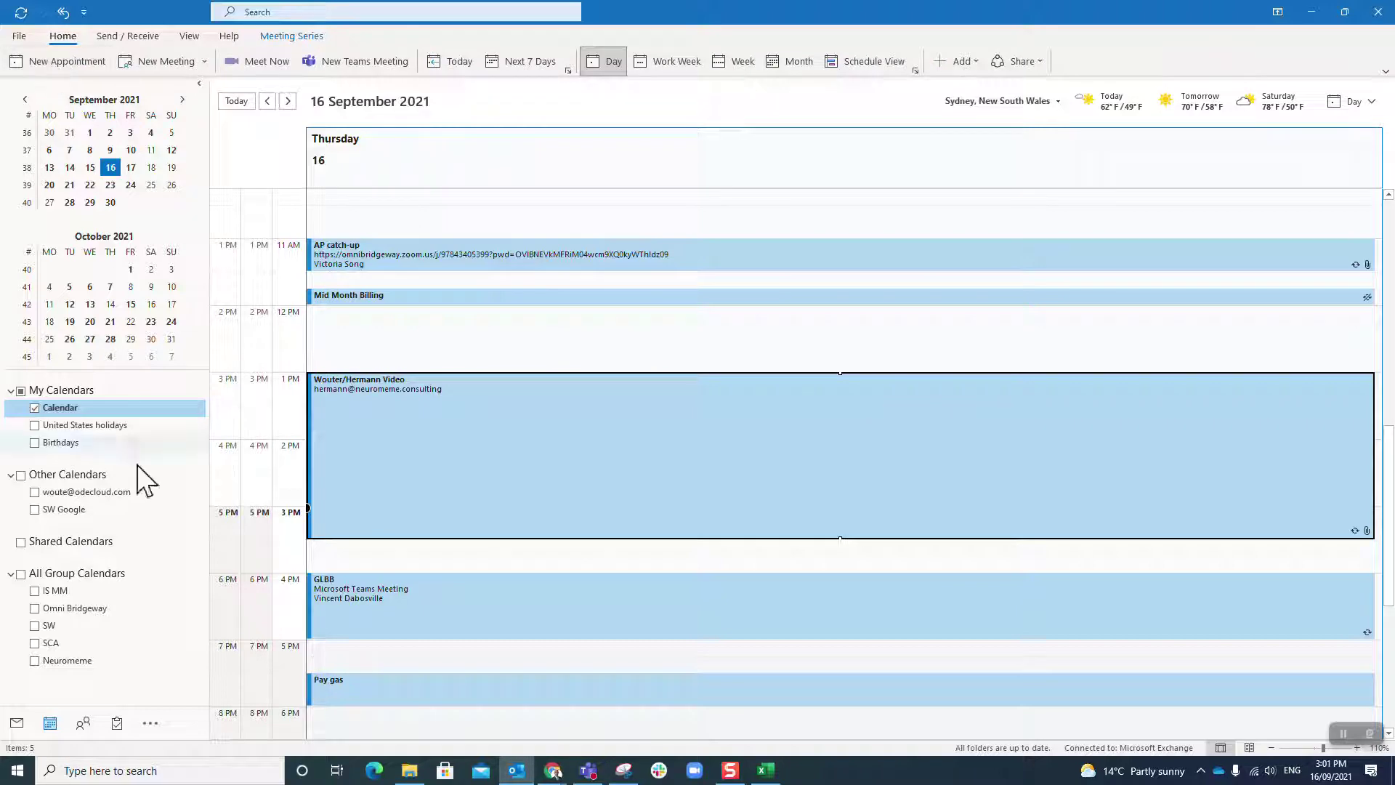
{"action": "left_click", "coordinate": [16, 722]}
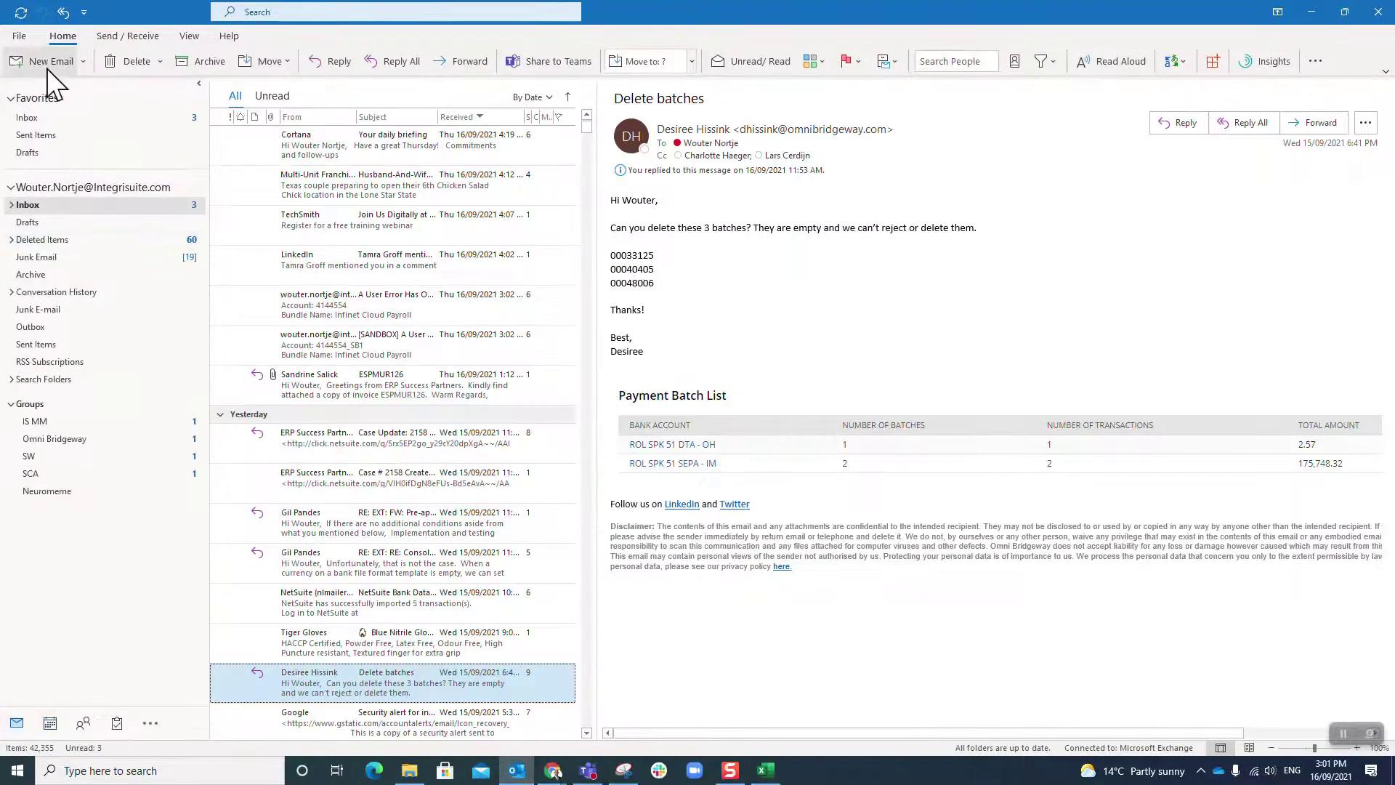
{"action": "left_click", "coordinate": [47, 63]}
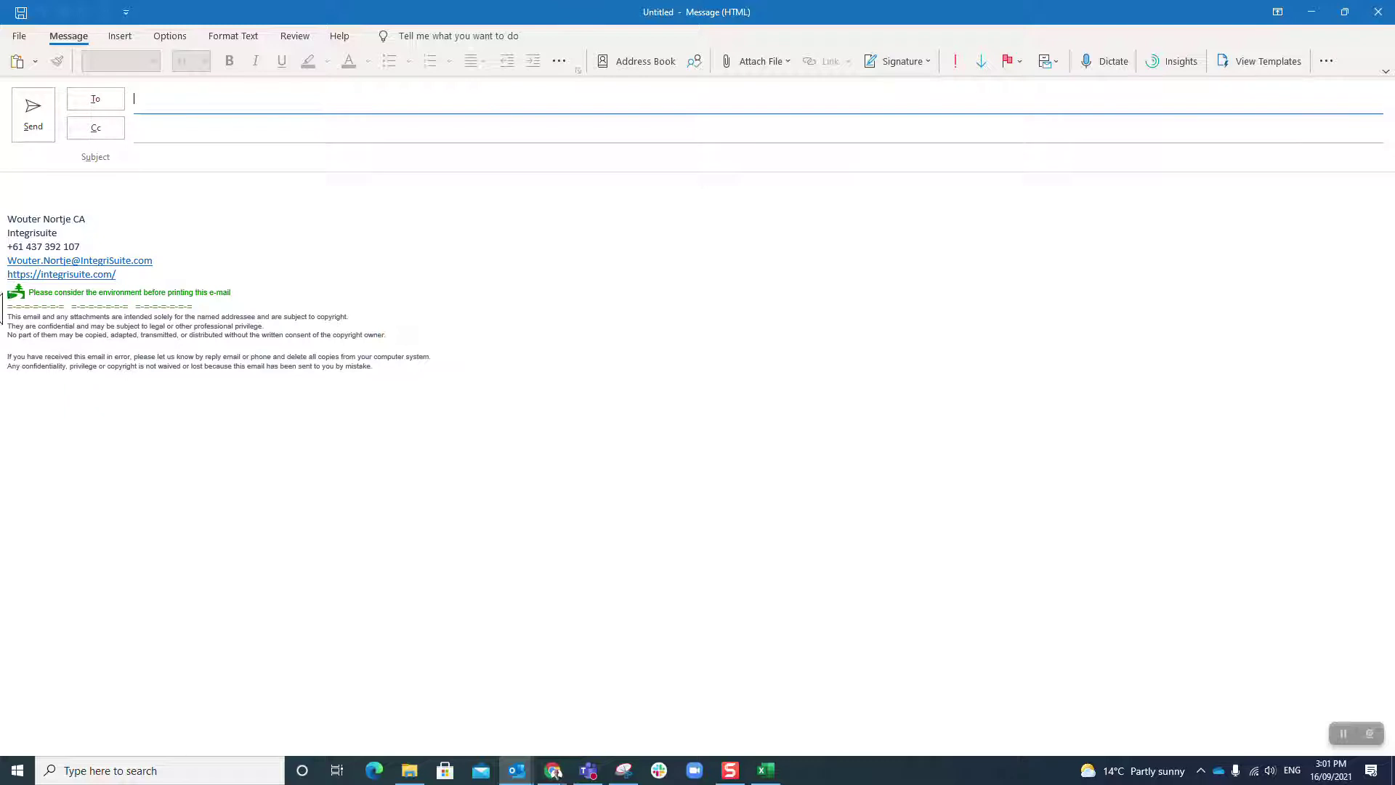
{"action": "left_click_drag", "start_coordinate": [7, 292], "coordinate": [479, 371]}
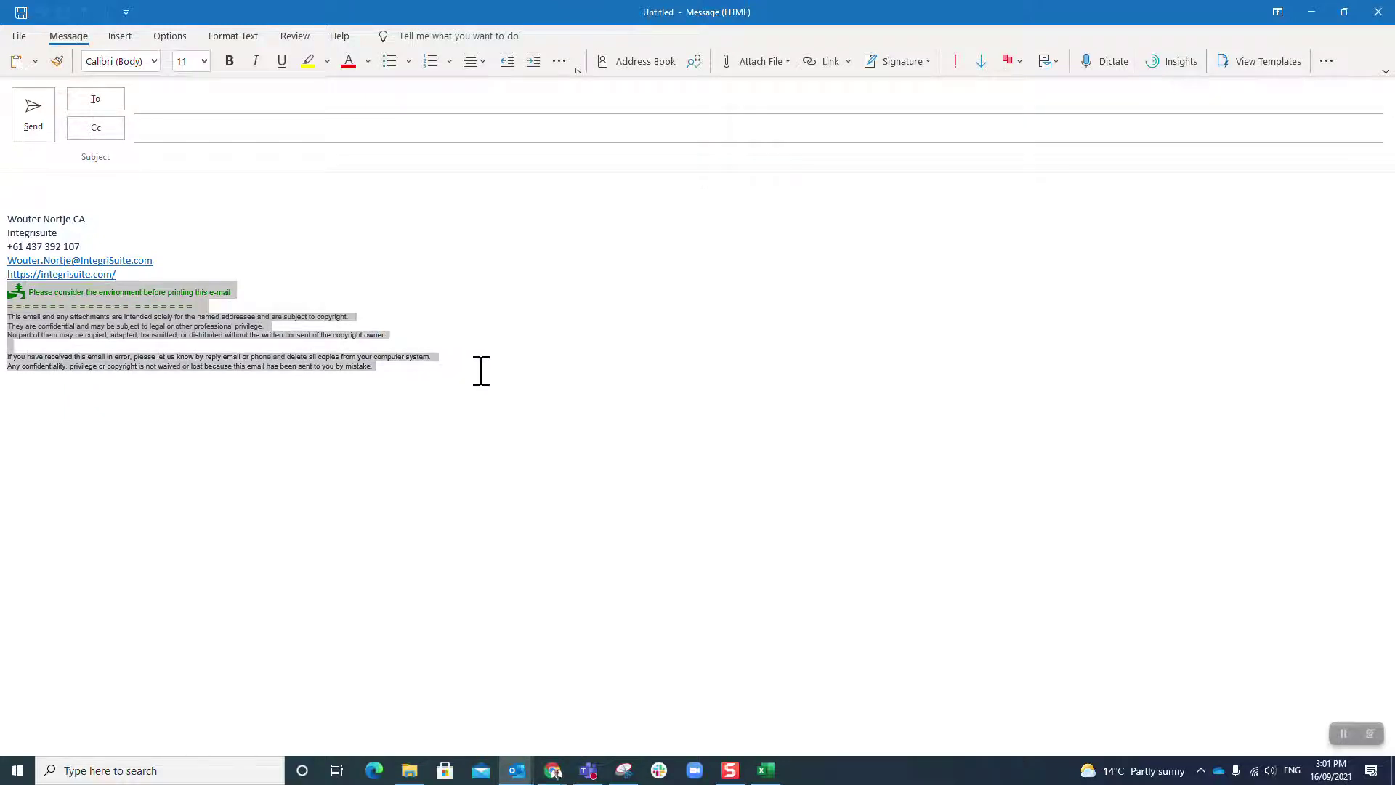
{"action": "key", "text": "alt+Tab"}
{"action": "key", "text": "alt+Tab"}
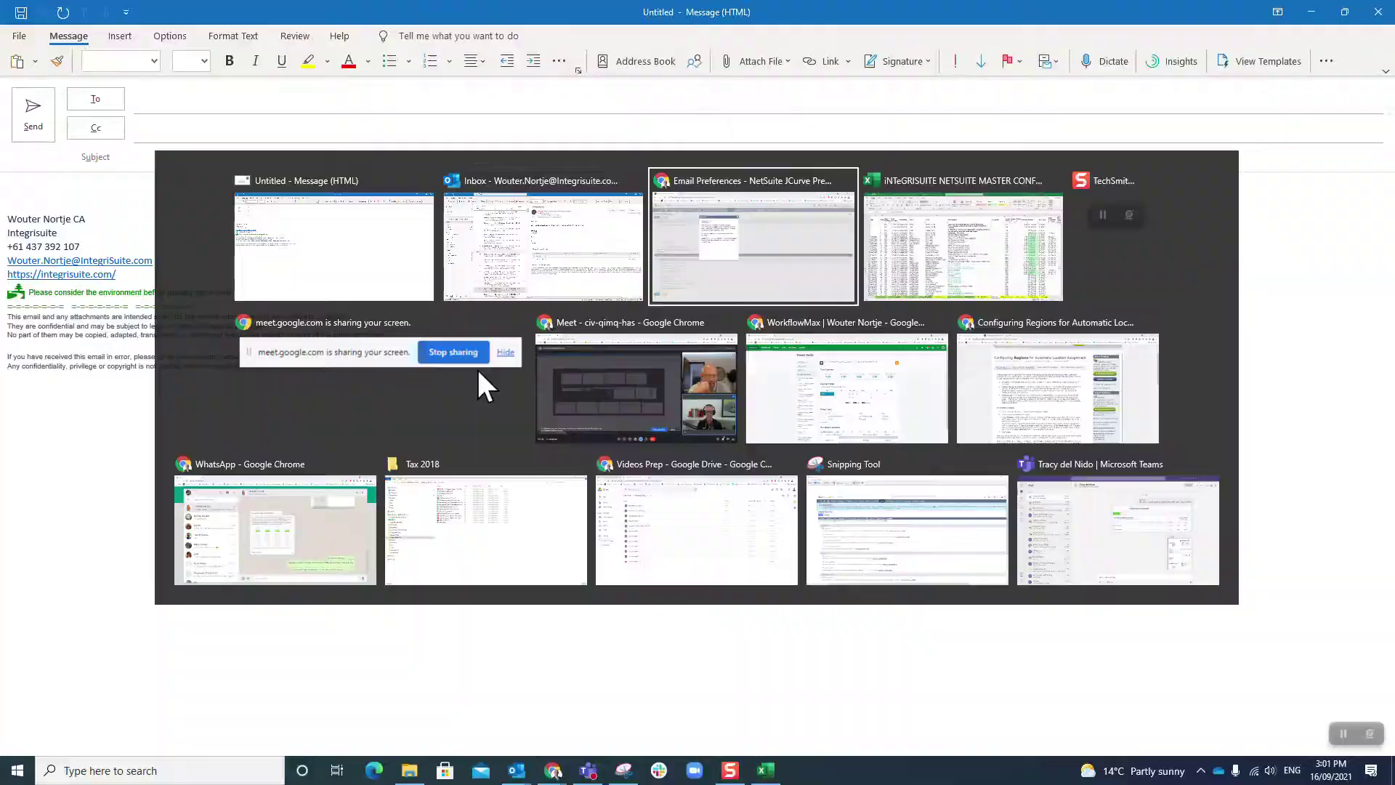
Step: Paste the confidentiality disclaimer into the Global Footer, removing the trailing blank line
{"action": "left_click", "coordinate": [586, 172]}
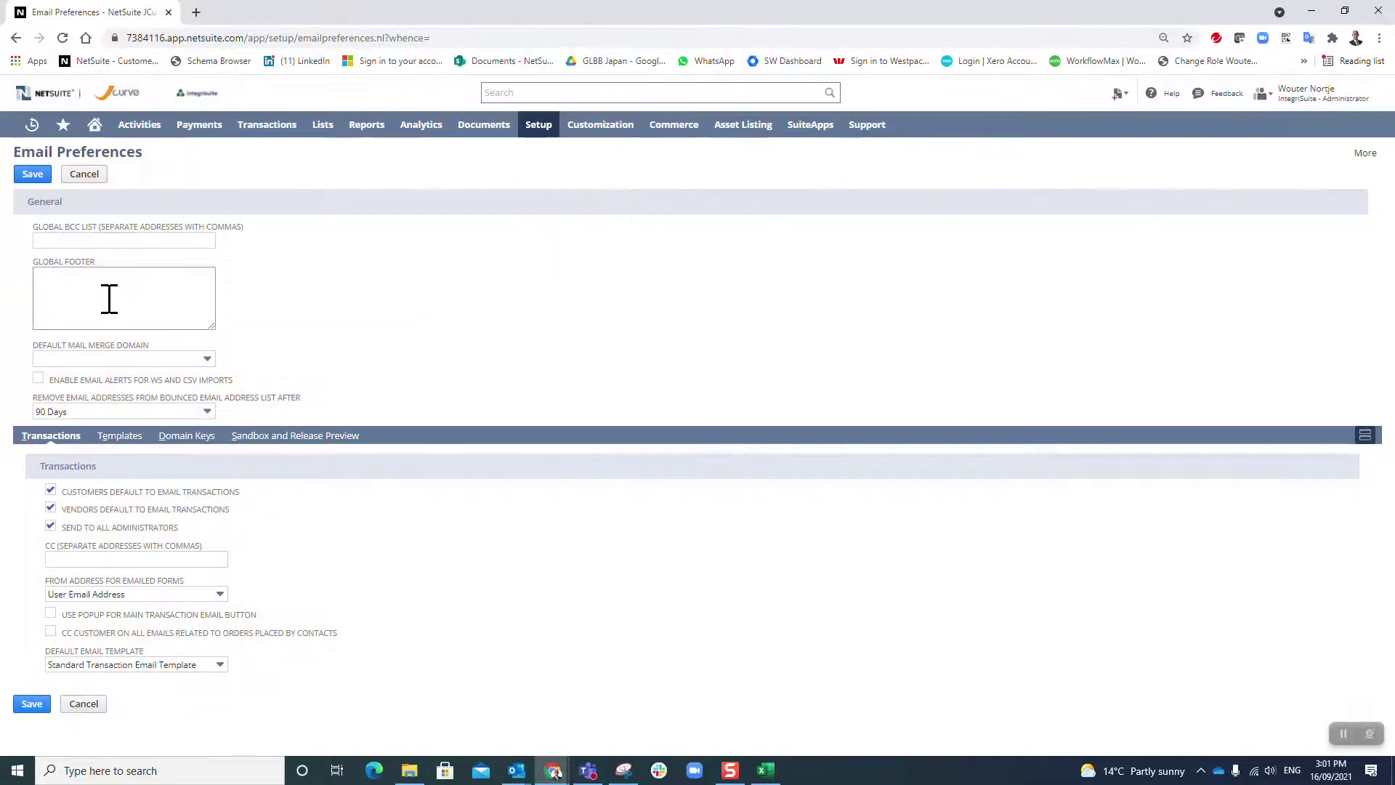
{"action": "left_click", "coordinate": [102, 278]}
{"action": "key", "text": "ctrl+v"}
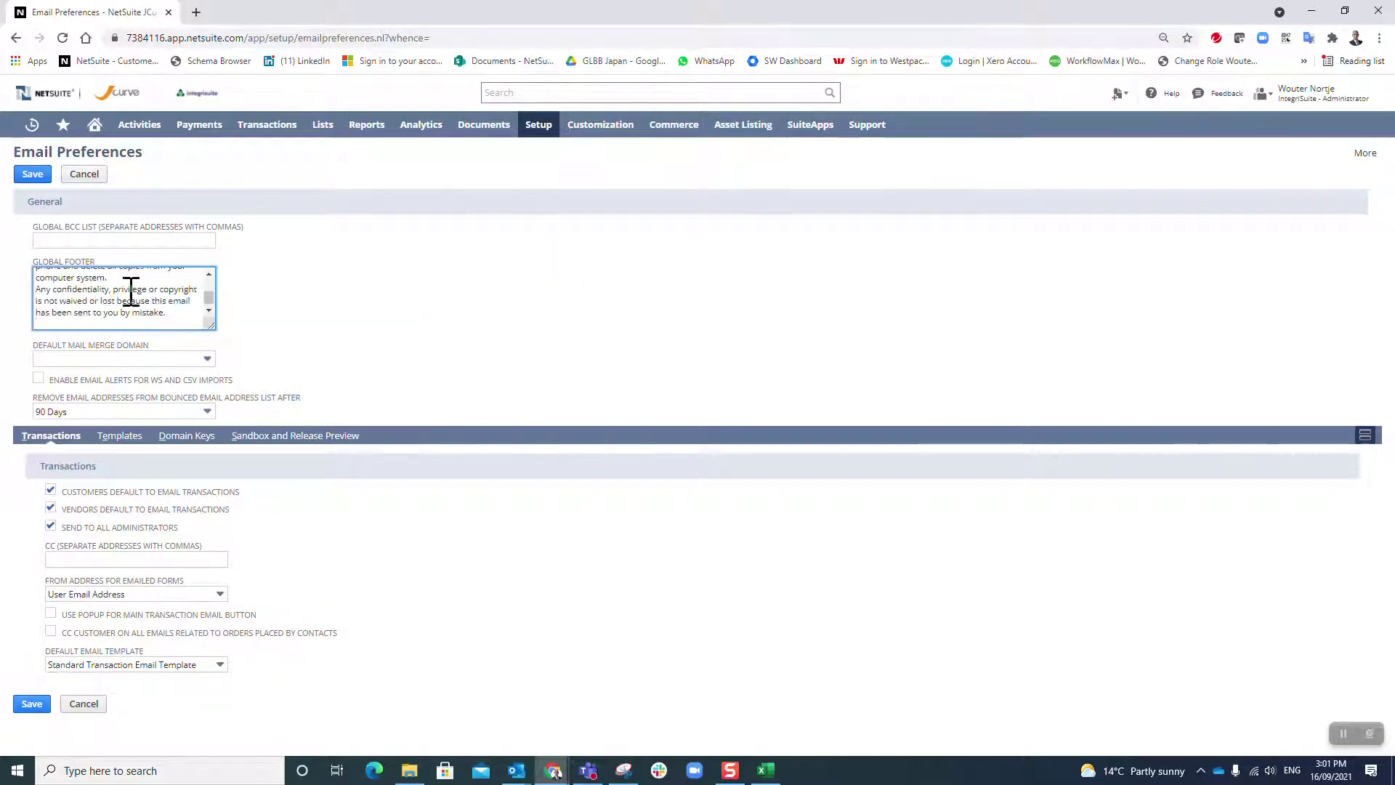
{"action": "key", "text": "BackSpace"}
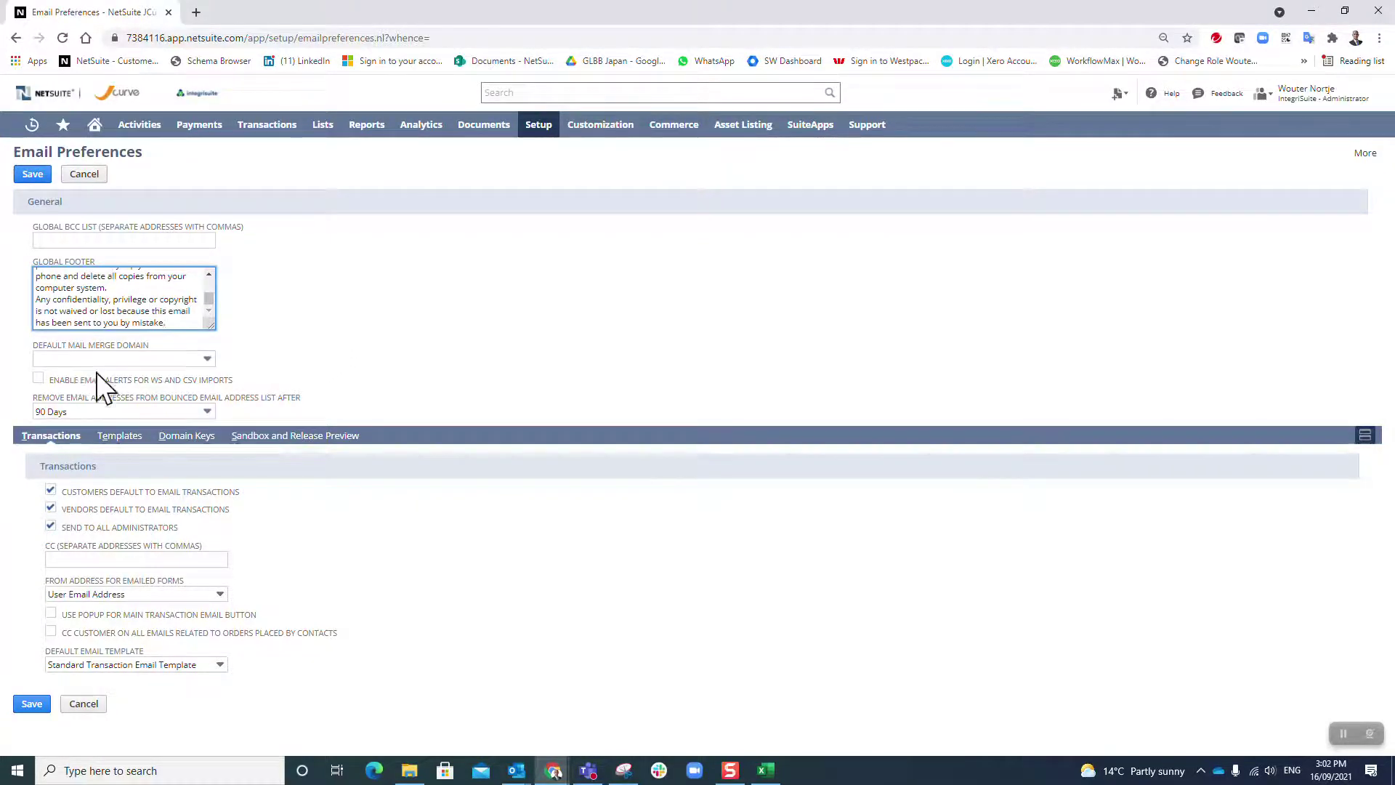
Step: Set bounced email address removal to Never
{"action": "left_click", "coordinate": [96, 413]}
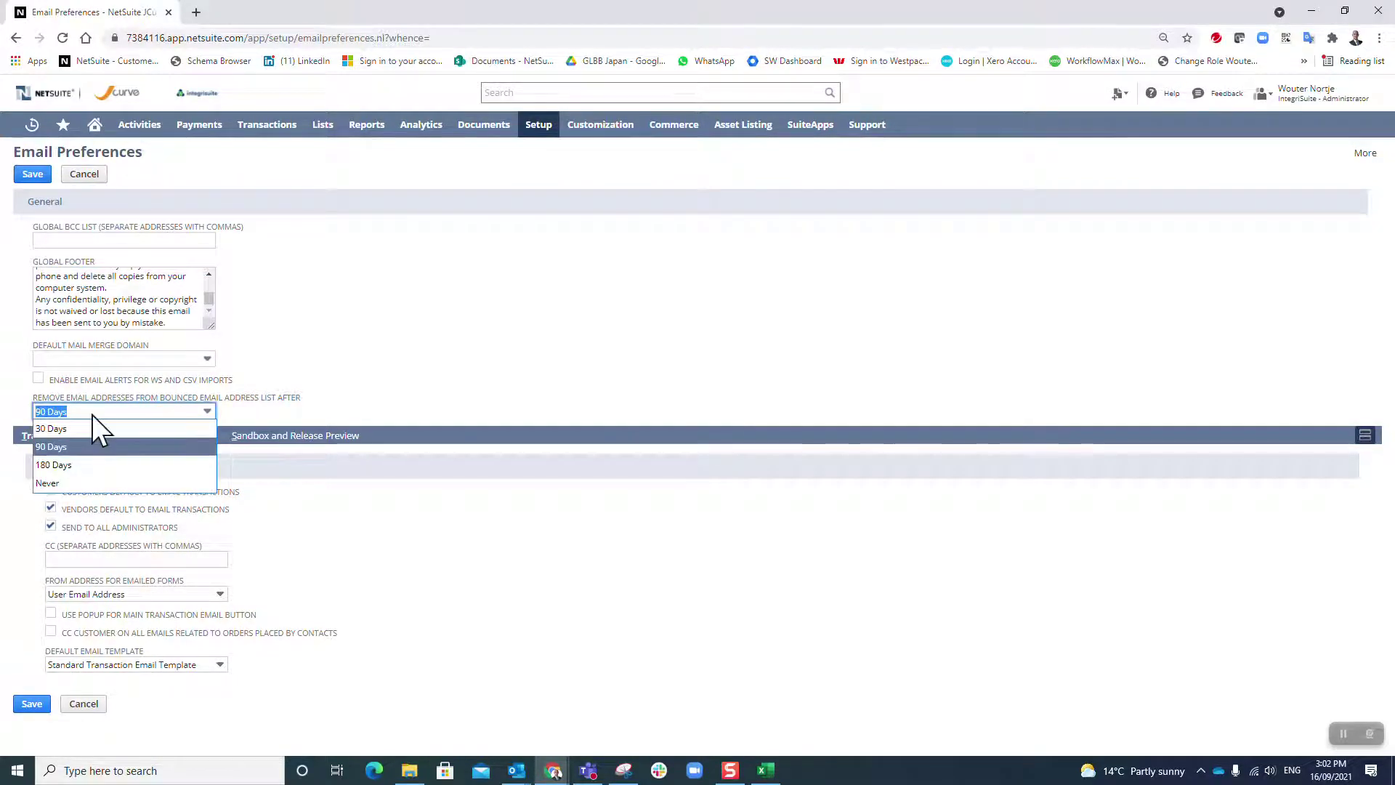
{"action": "left_click", "coordinate": [68, 481]}
{"action": "left_click", "coordinate": [366, 355]}
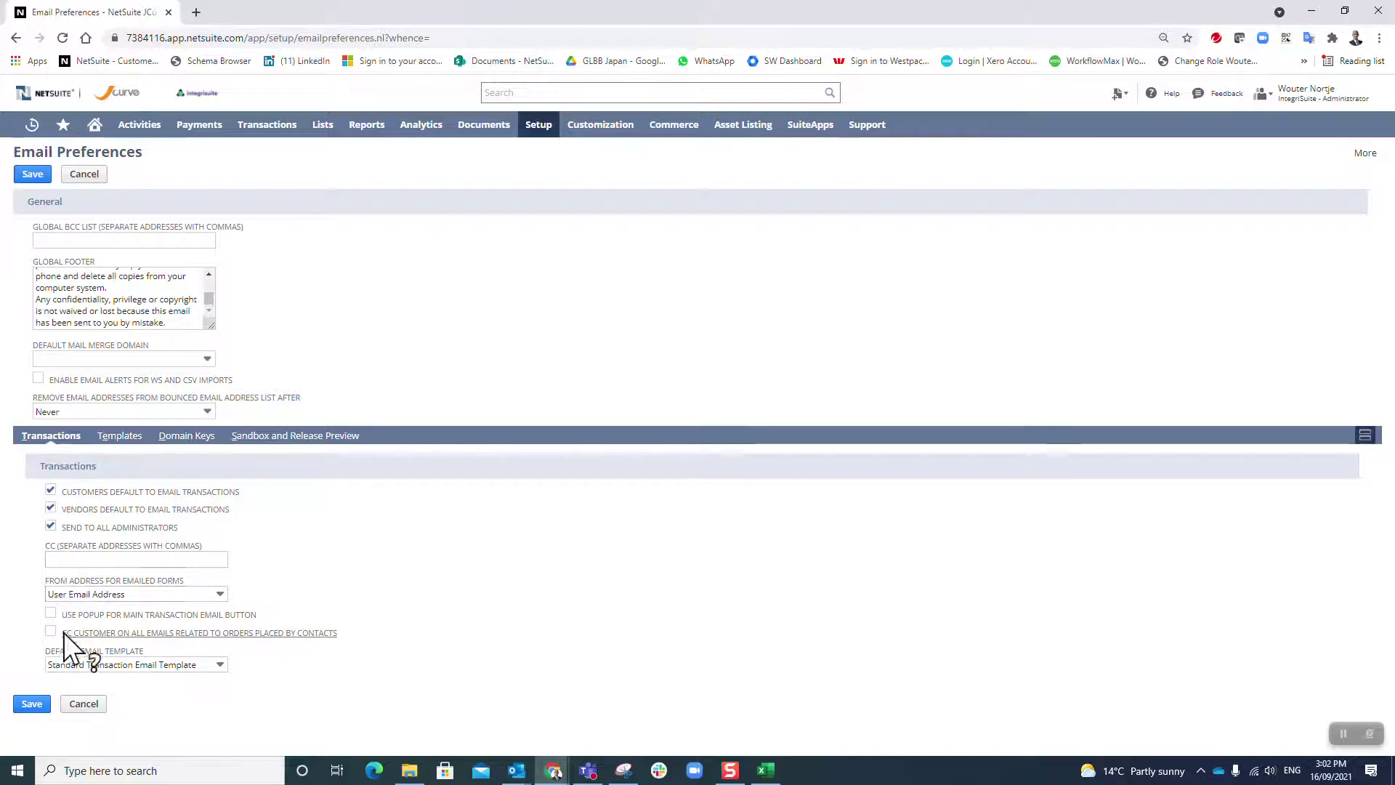
Step: Review the Templates and Domain Keys subtabs, ending on Sandbox and Release Preview
{"action": "left_click", "coordinate": [115, 438]}
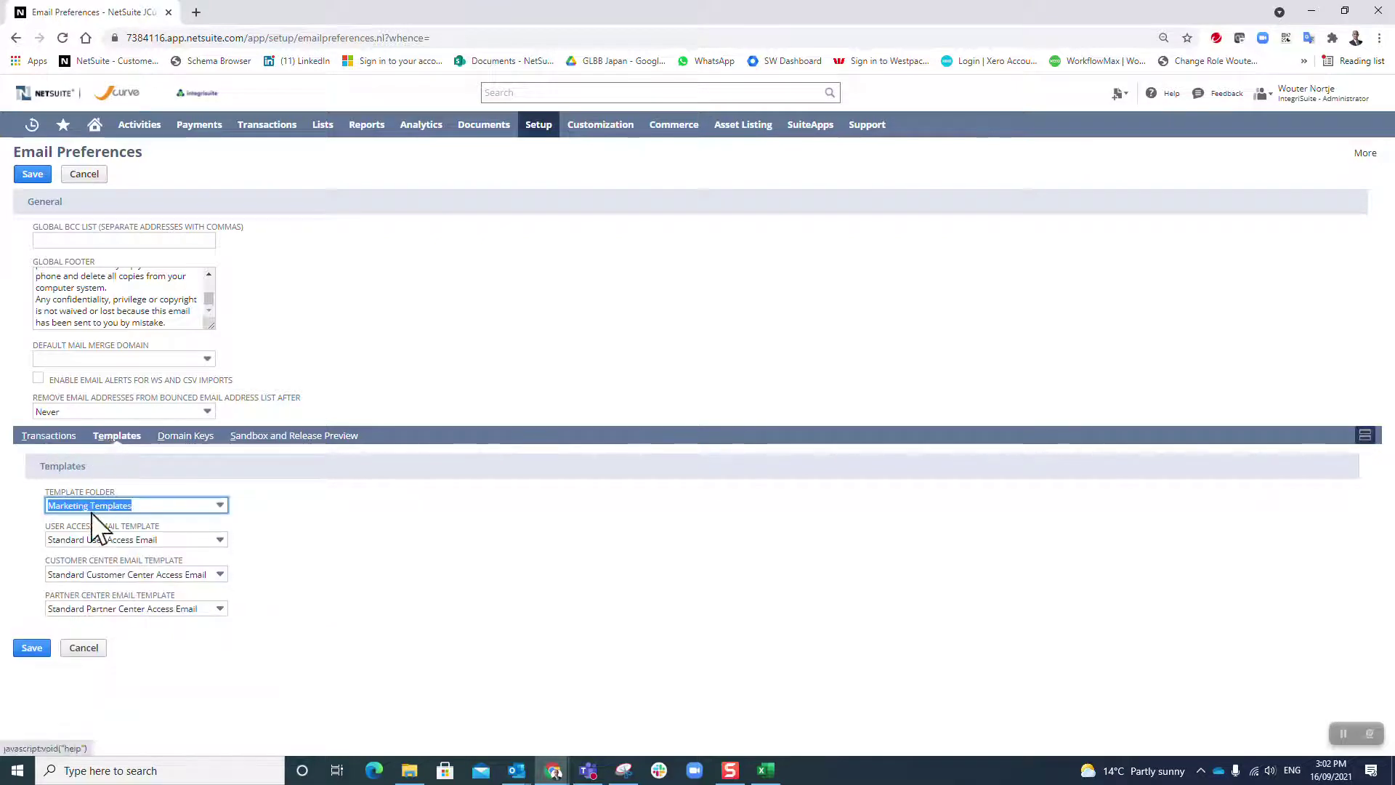
{"action": "left_click", "coordinate": [186, 436]}
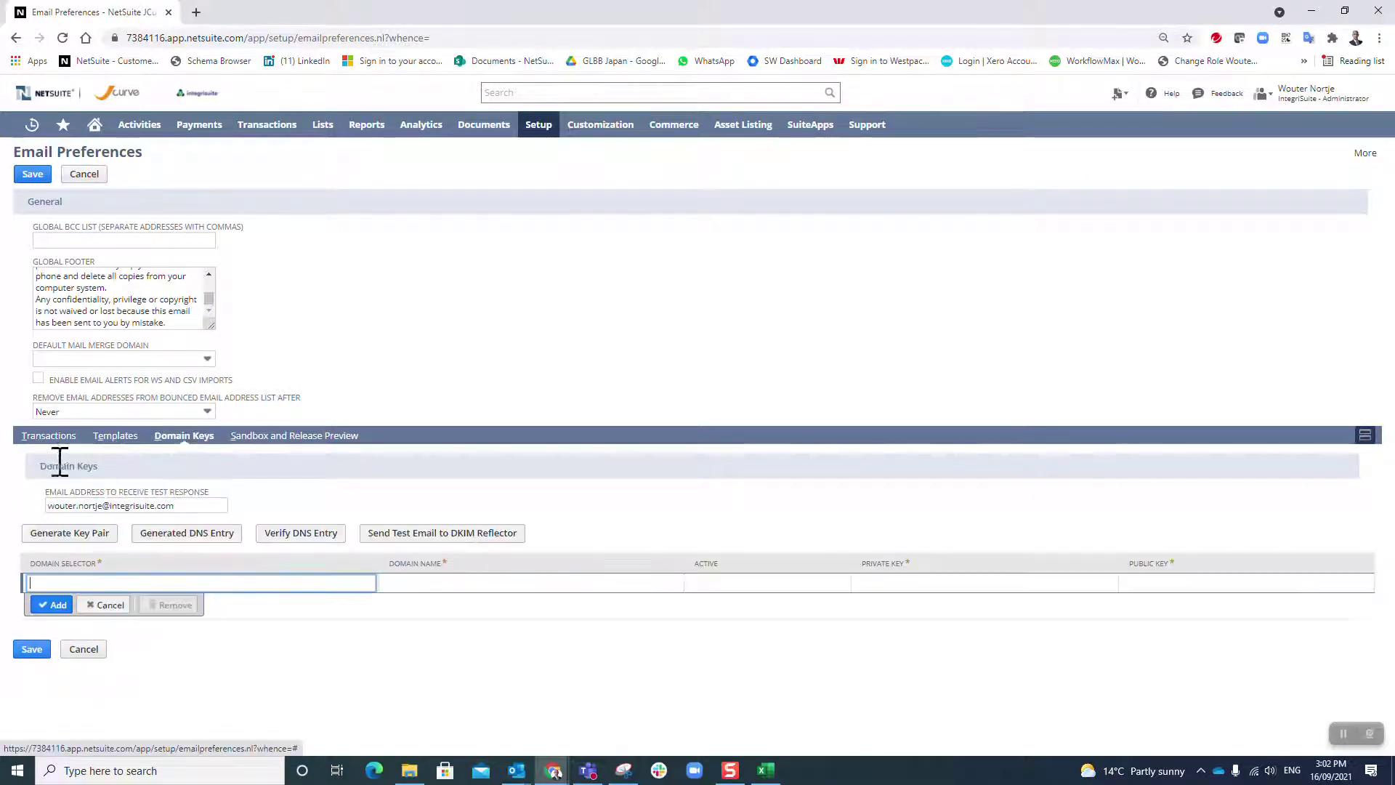
{"action": "left_click", "coordinate": [276, 436]}
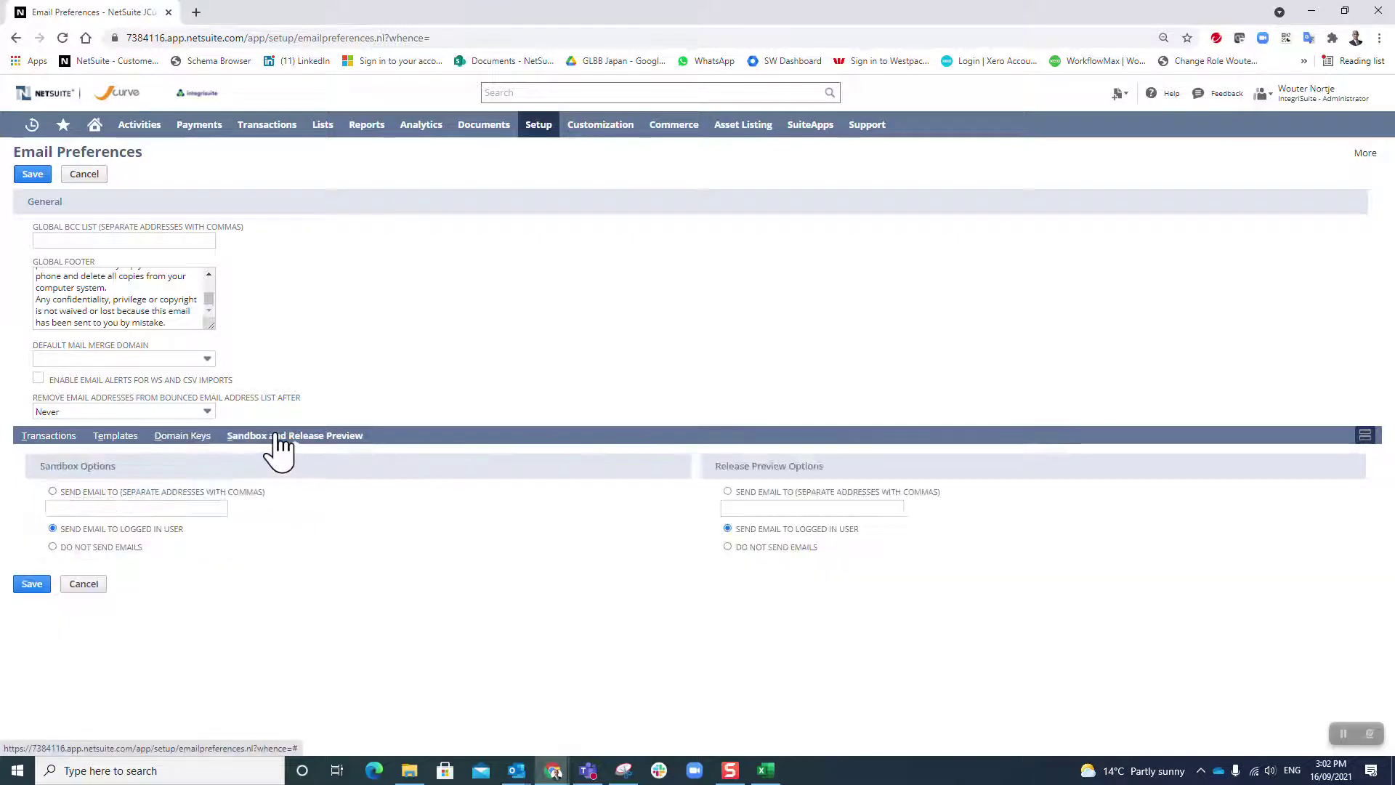